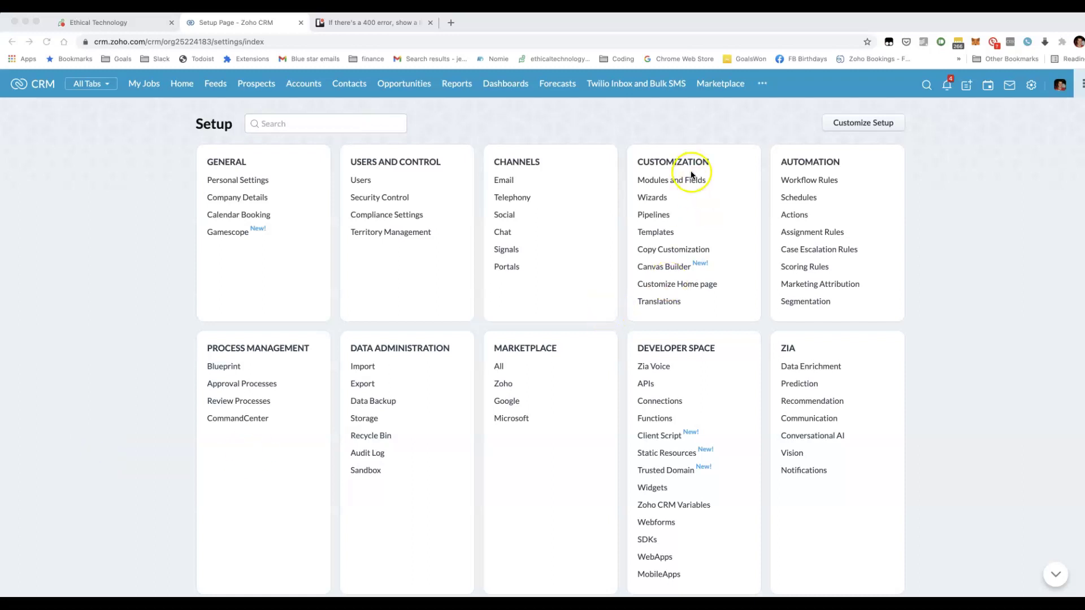
Open the Modules and Fields settings from the Setup page's Customization section.
{"action": "left_click", "coordinate": [689, 179]}
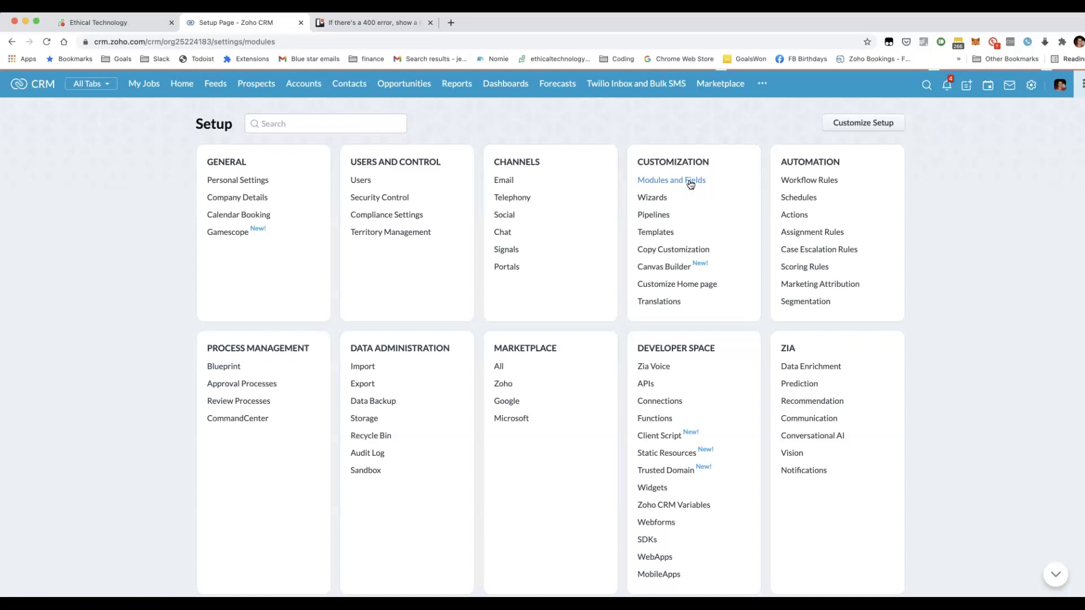
{"action": "left_click", "coordinate": [690, 183]}
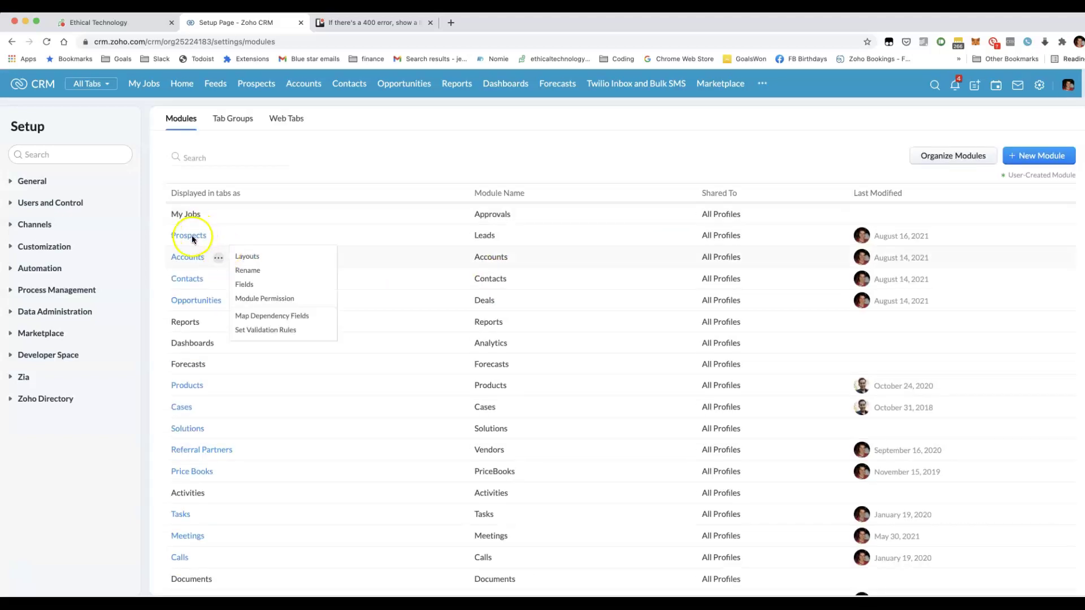
Open the Prospects module's Standard layout in the layout editor.
{"action": "left_click", "coordinate": [188, 236]}
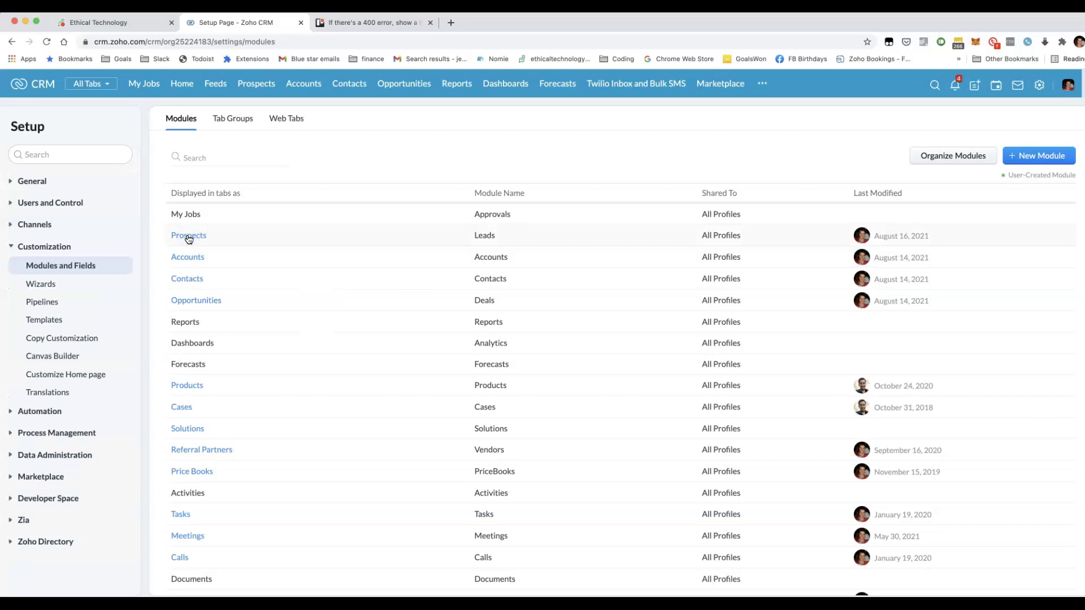
{"action": "left_click", "coordinate": [187, 236]}
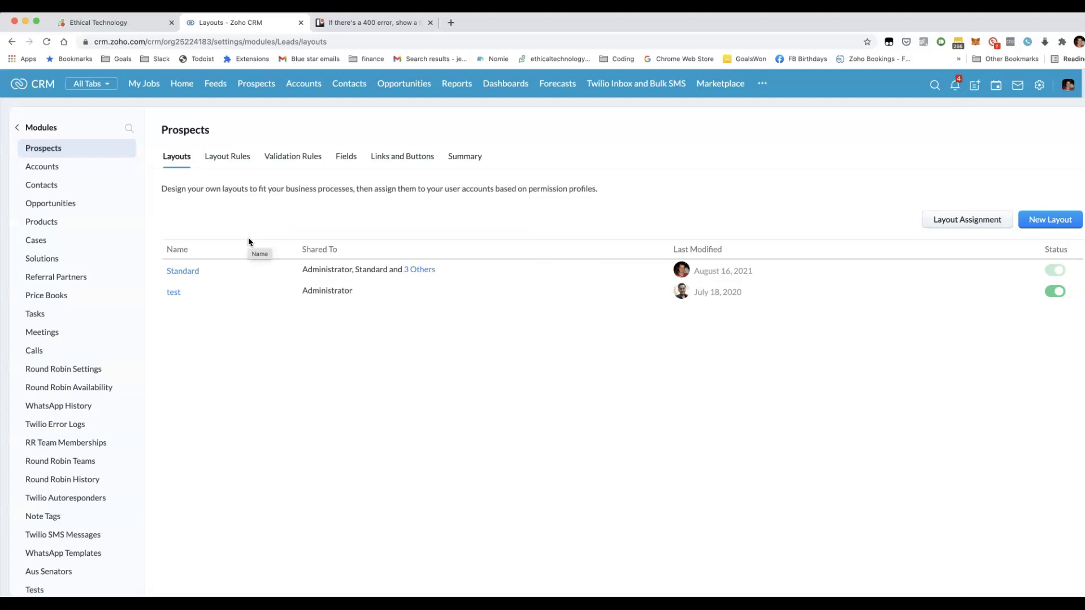
{"action": "left_click", "coordinate": [181, 271]}
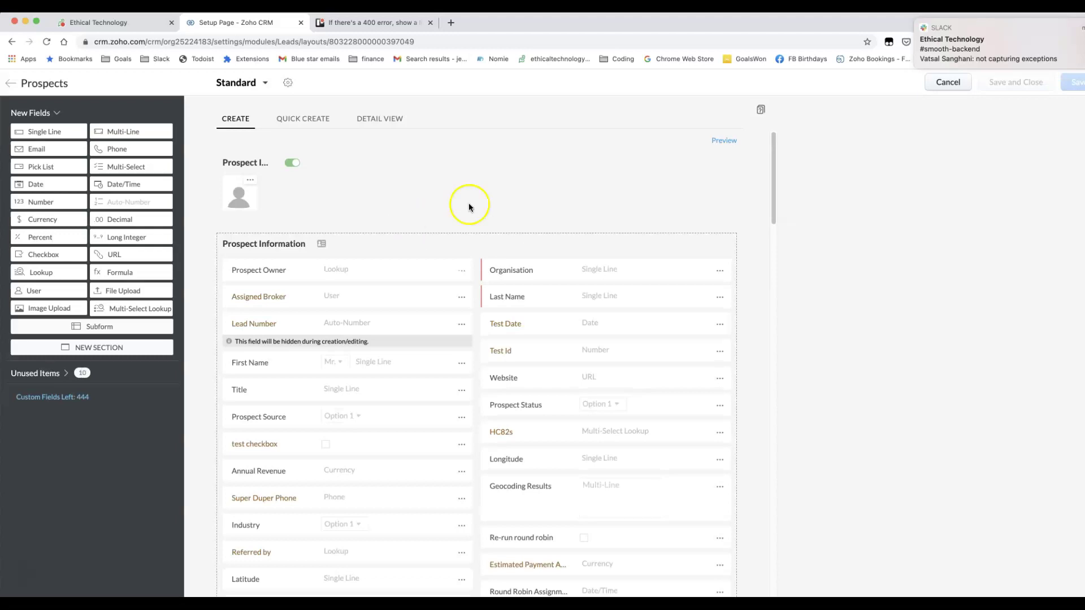
{"action": "scroll", "coordinate": [467, 207], "scroll_direction": "down", "scroll_amount": 5}
{"action": "scroll", "coordinate": [466, 207], "scroll_direction": "down", "scroll_amount": 5}
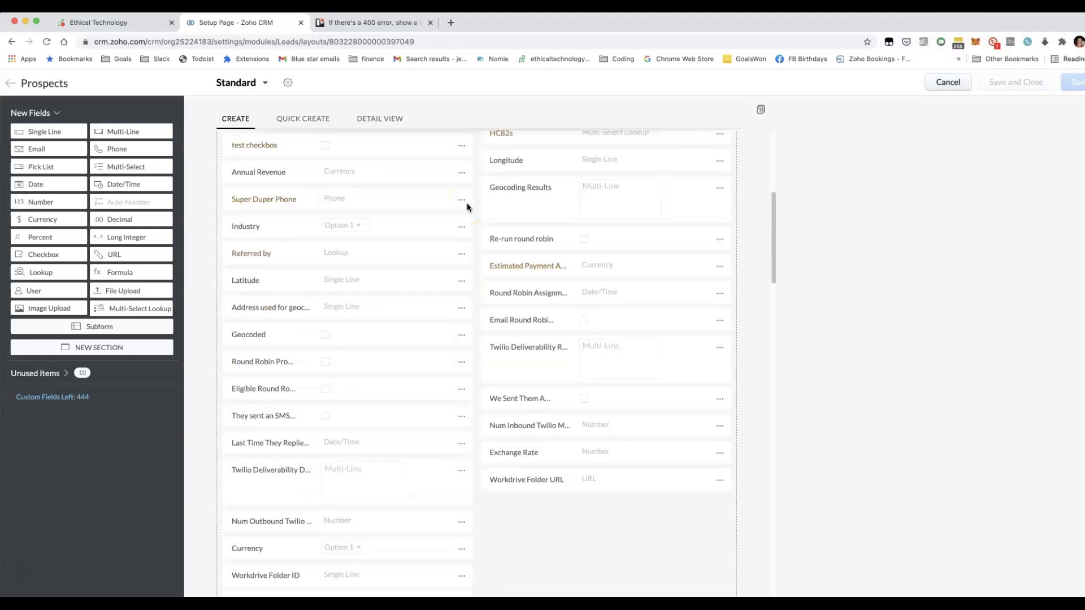
{"action": "scroll", "coordinate": [467, 207], "scroll_direction": "down", "scroll_amount": 8}
{"action": "scroll", "coordinate": [467, 207], "scroll_direction": "down", "scroll_amount": 5}
{"action": "scroll", "coordinate": [467, 248], "scroll_direction": "up", "scroll_amount": 2}
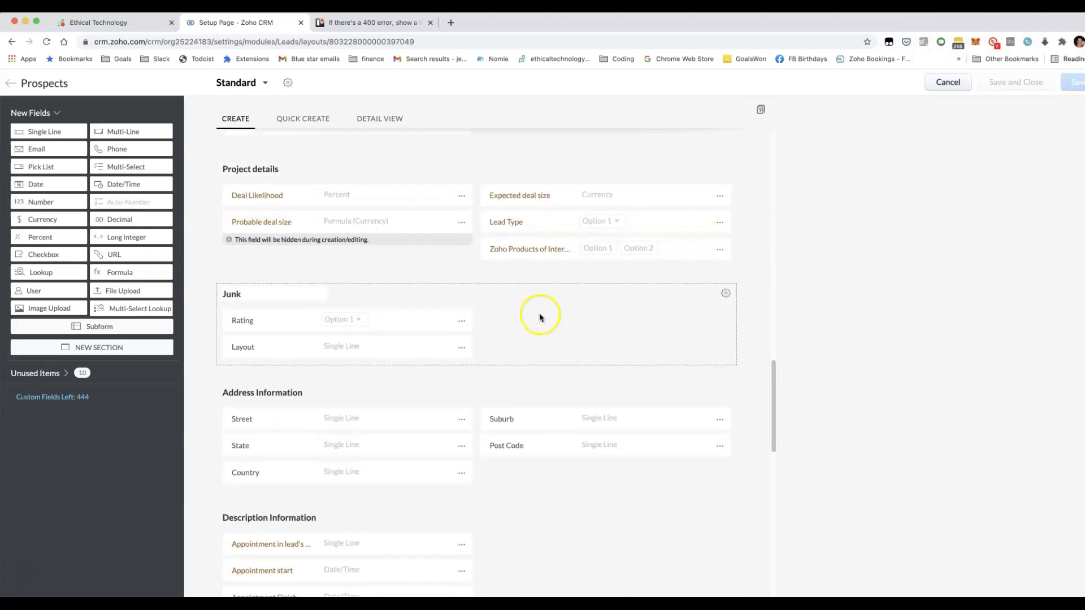
{"action": "scroll", "coordinate": [539, 314], "scroll_direction": "up", "scroll_amount": 5}
{"action": "scroll", "coordinate": [539, 314], "scroll_direction": "up", "scroll_amount": 5}
{"action": "scroll", "coordinate": [539, 313], "scroll_direction": "up", "scroll_amount": 4}
{"action": "scroll", "coordinate": [538, 314], "scroll_direction": "up", "scroll_amount": 5}
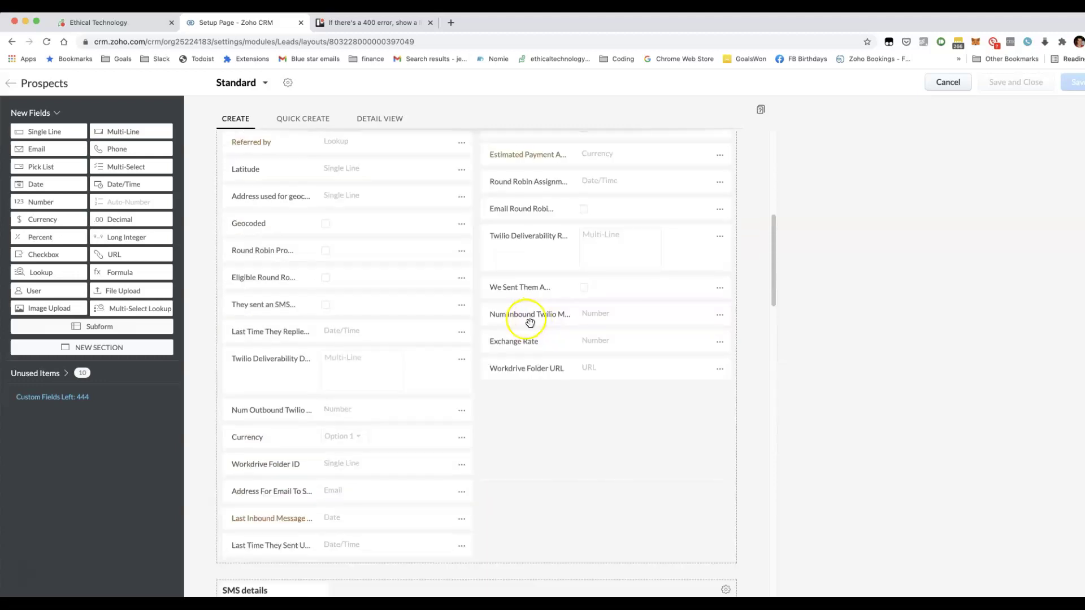
{"action": "scroll", "coordinate": [538, 313], "scroll_direction": "up", "scroll_amount": 1}
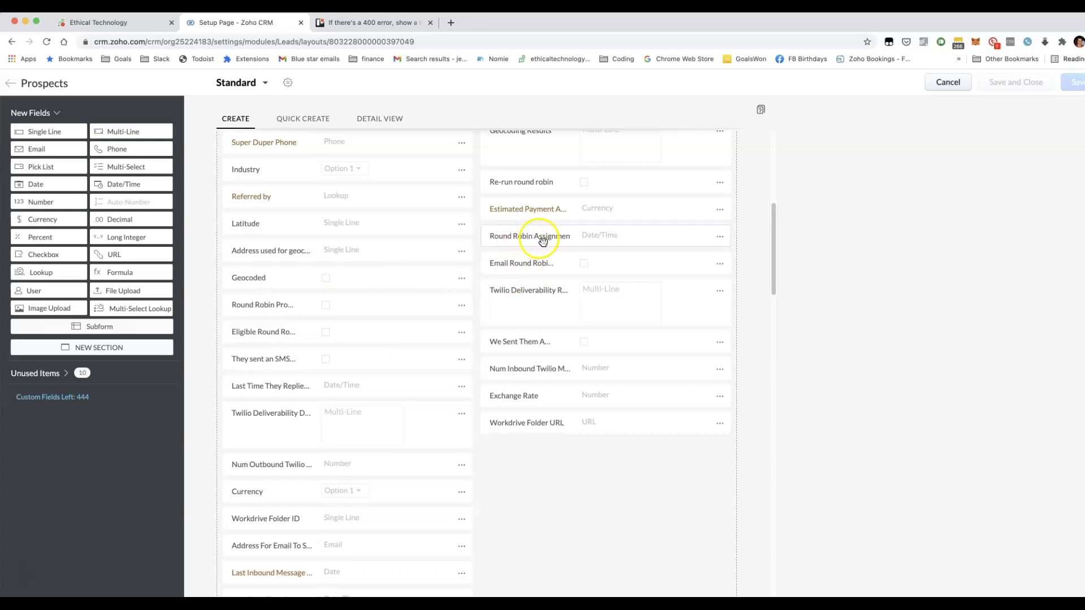
{"action": "scroll", "coordinate": [574, 462], "scroll_direction": "down", "scroll_amount": 5}
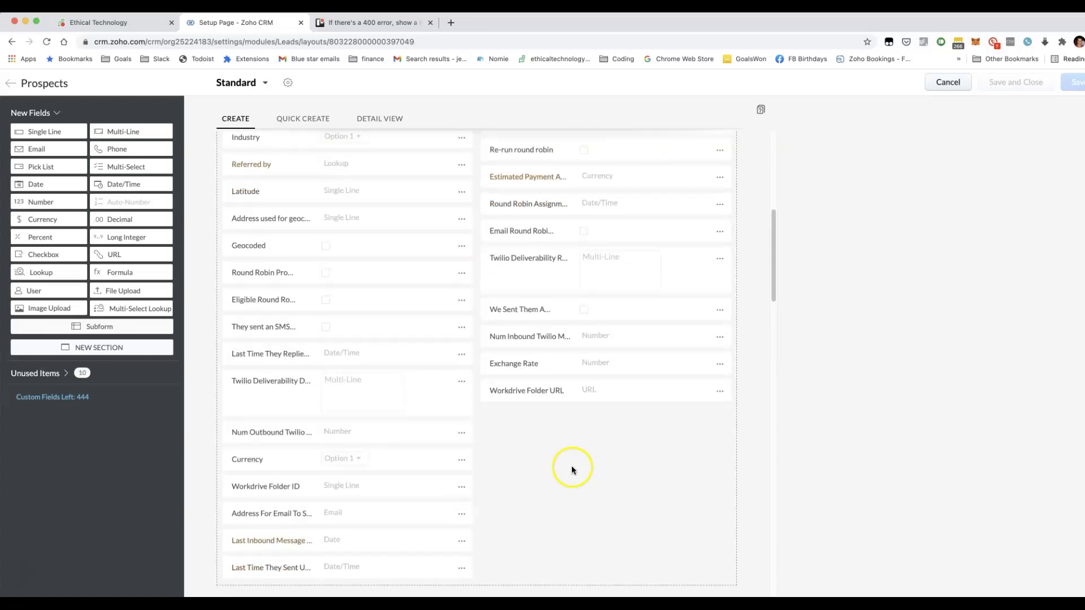
{"action": "scroll", "coordinate": [574, 462], "scroll_direction": "down", "scroll_amount": 8}
{"action": "scroll", "coordinate": [574, 462], "scroll_direction": "down", "scroll_amount": 6}
{"action": "scroll", "coordinate": [574, 462], "scroll_direction": "down", "scroll_amount": 8}
{"action": "scroll", "coordinate": [574, 460], "scroll_direction": "down", "scroll_amount": 4}
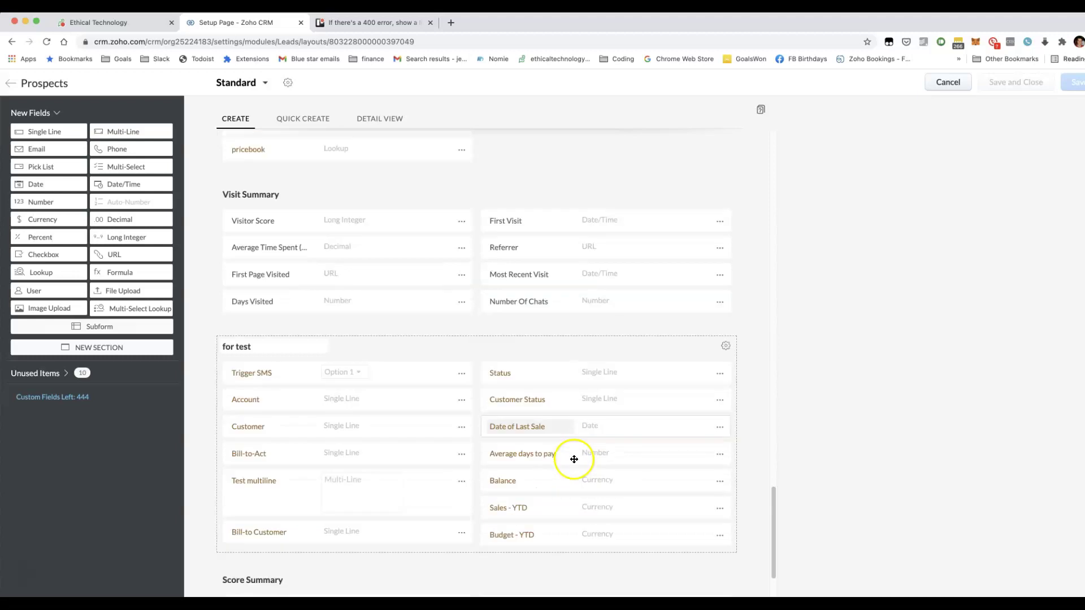
{"action": "scroll", "coordinate": [573, 460], "scroll_direction": "down", "scroll_amount": 2}
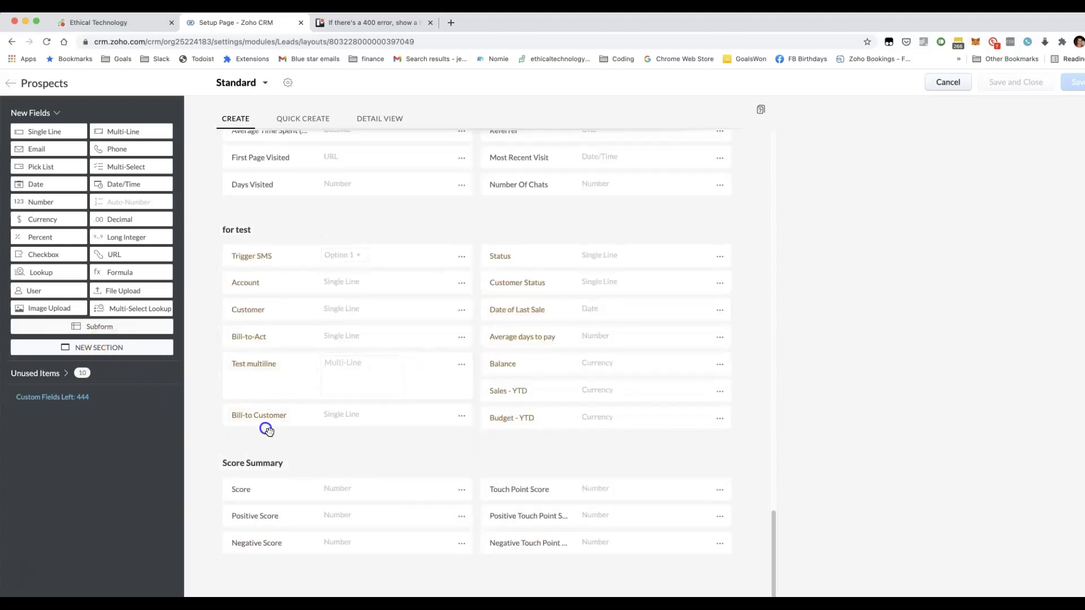
Add a new empty section to the Prospects layout, placed above Score Summary.
{"action": "left_click_drag", "start_coordinate": [98, 348], "coordinate": [280, 439]}
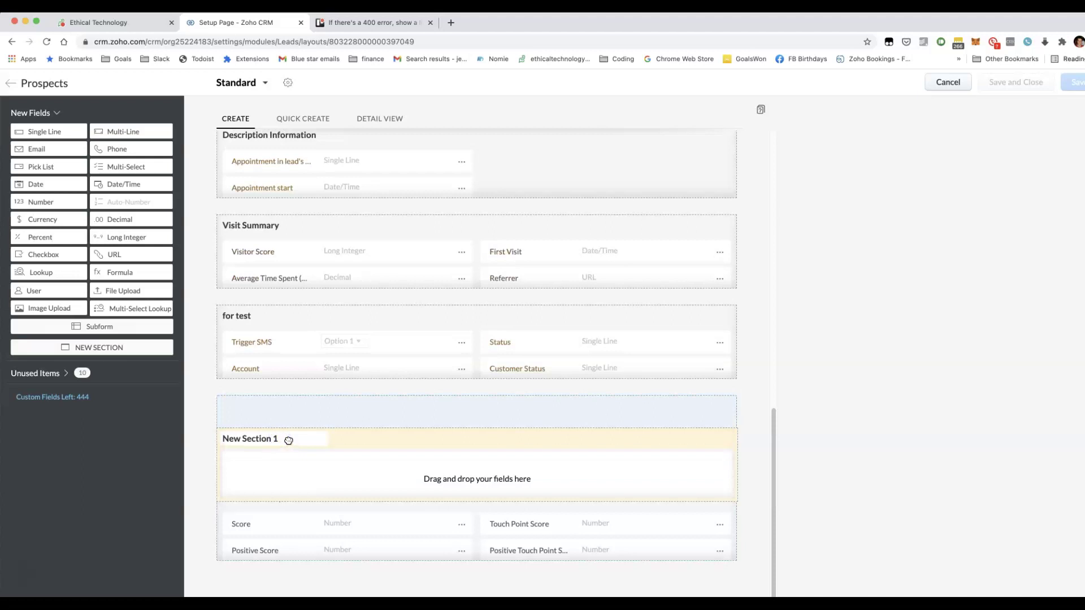
{"action": "left_click_drag", "start_coordinate": [288, 440], "coordinate": [288, 441]}
{"action": "type", "text": "Rou"}
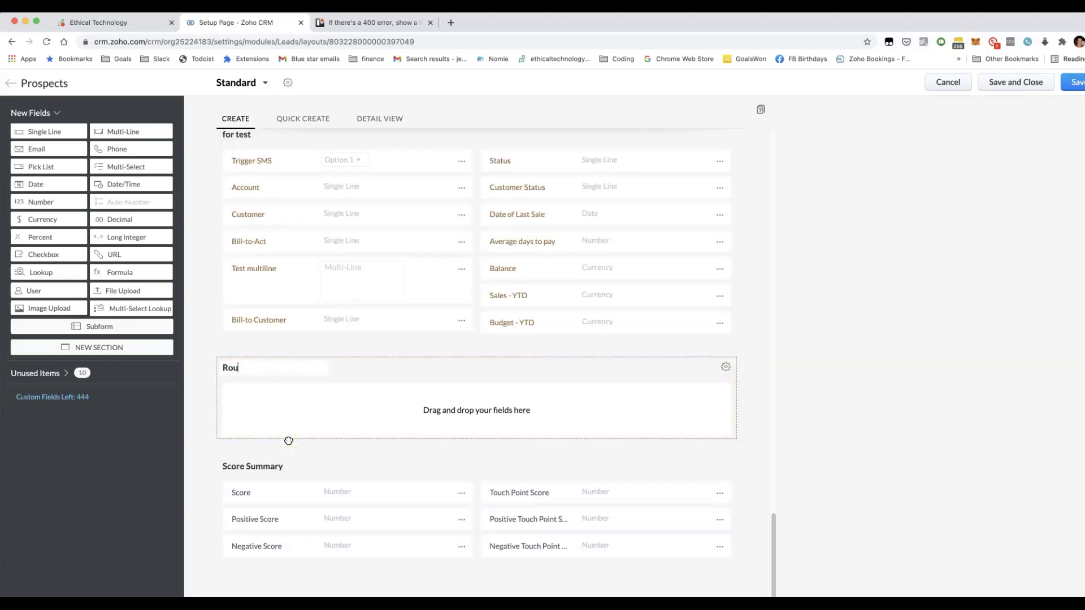
{"action": "type", "text": "nd Robin Fields"}
{"action": "scroll", "coordinate": [342, 348], "scroll_direction": "up", "scroll_amount": 8}
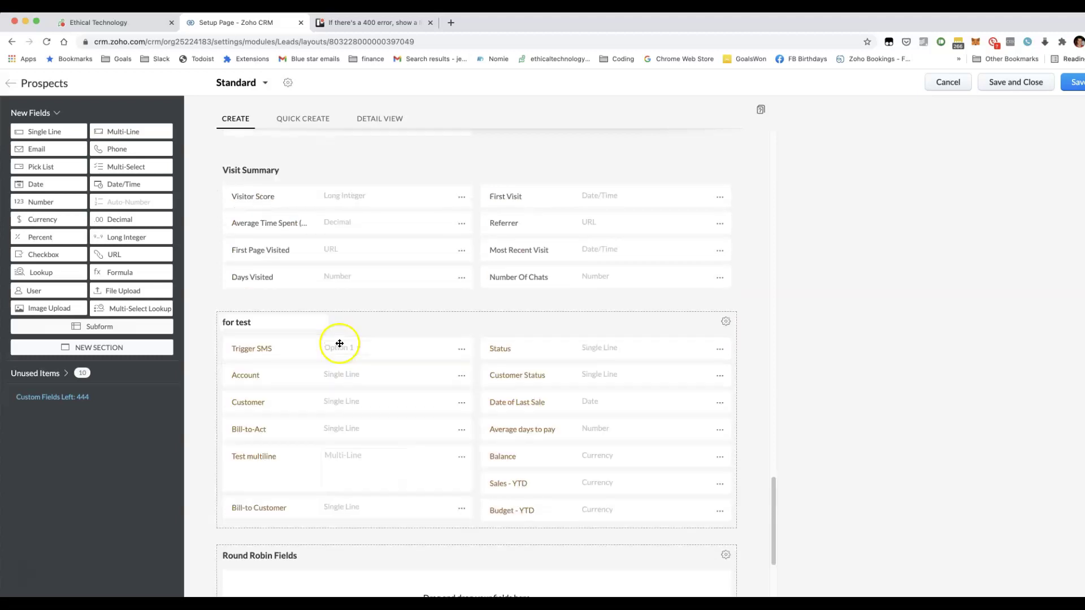
{"action": "scroll", "coordinate": [343, 347], "scroll_direction": "up", "scroll_amount": 8}
{"action": "scroll", "coordinate": [343, 348], "scroll_direction": "up", "scroll_amount": 5}
{"action": "scroll", "coordinate": [343, 348], "scroll_direction": "up", "scroll_amount": 3}
{"action": "scroll", "coordinate": [342, 347], "scroll_direction": "up", "scroll_amount": 3}
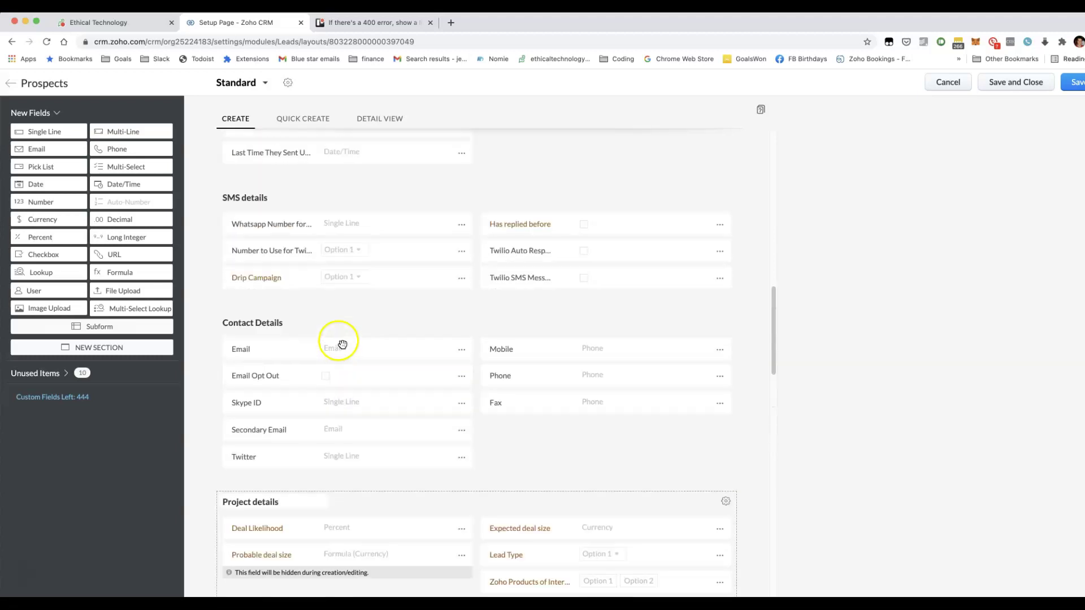
{"action": "scroll", "coordinate": [343, 348], "scroll_direction": "up", "scroll_amount": 3}
{"action": "scroll", "coordinate": [343, 344], "scroll_direction": "up", "scroll_amount": 3}
{"action": "scroll", "coordinate": [342, 344], "scroll_direction": "up", "scroll_amount": 2}
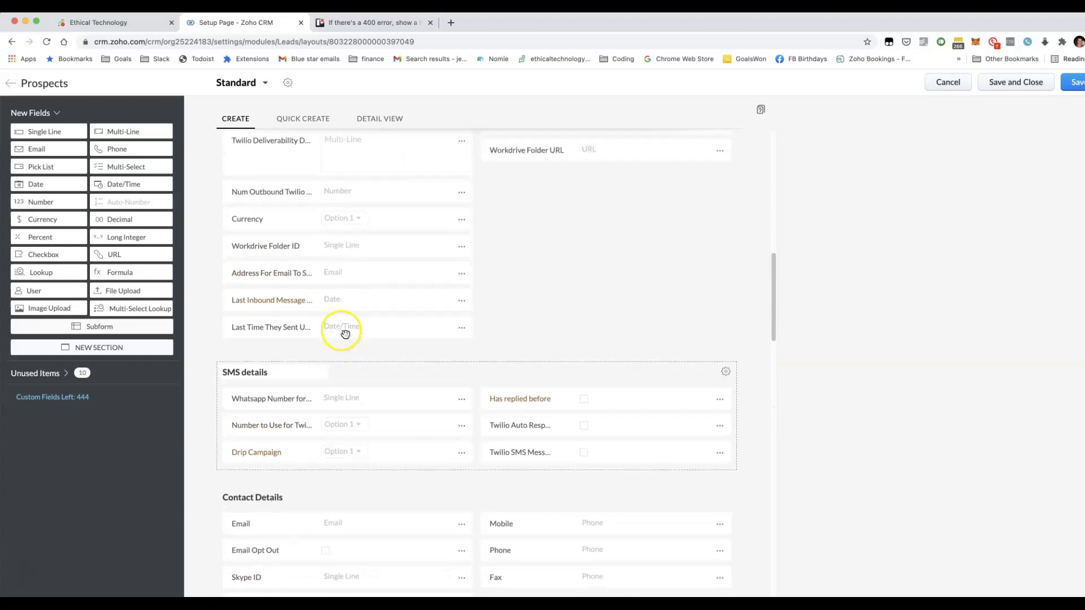
{"action": "scroll", "coordinate": [345, 330], "scroll_direction": "up", "scroll_amount": 3}
{"action": "scroll", "coordinate": [345, 331], "scroll_direction": "down", "scroll_amount": 5}
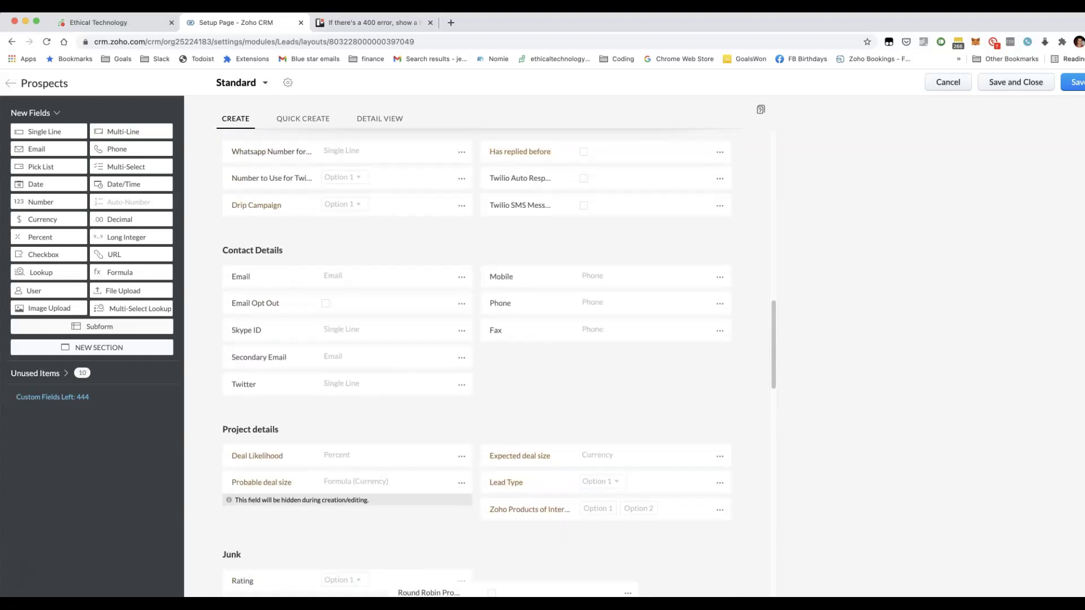
{"action": "scroll", "coordinate": [346, 331], "scroll_direction": "down", "scroll_amount": 8}
{"action": "left_click_drag", "start_coordinate": [428, 592], "coordinate": [263, 394]}
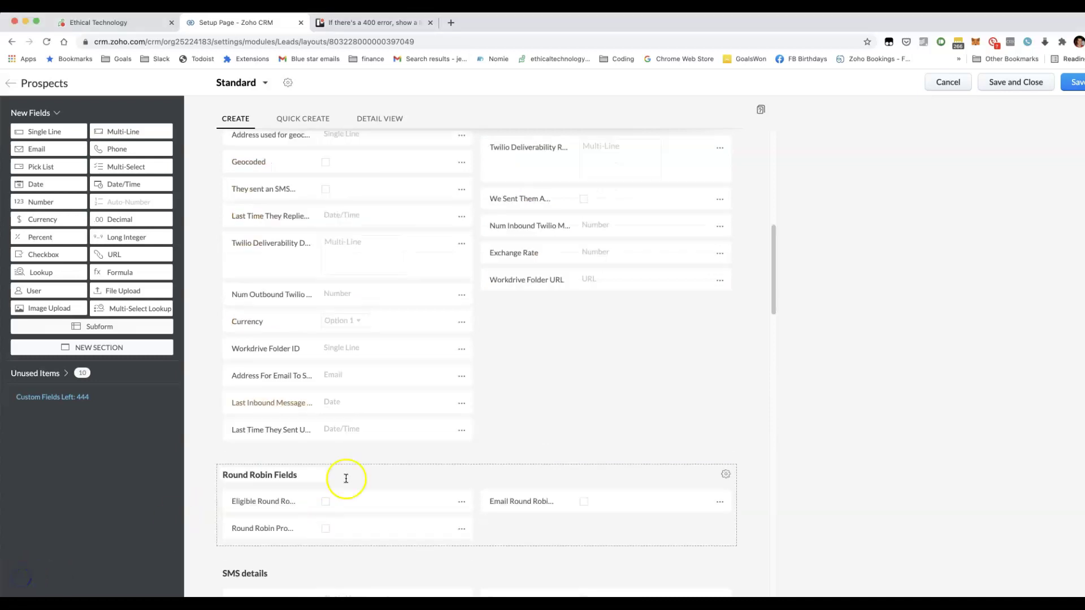
Save the rearranged Standard layout and return to the Prospects layout list.
{"action": "left_click", "coordinate": [1074, 84]}
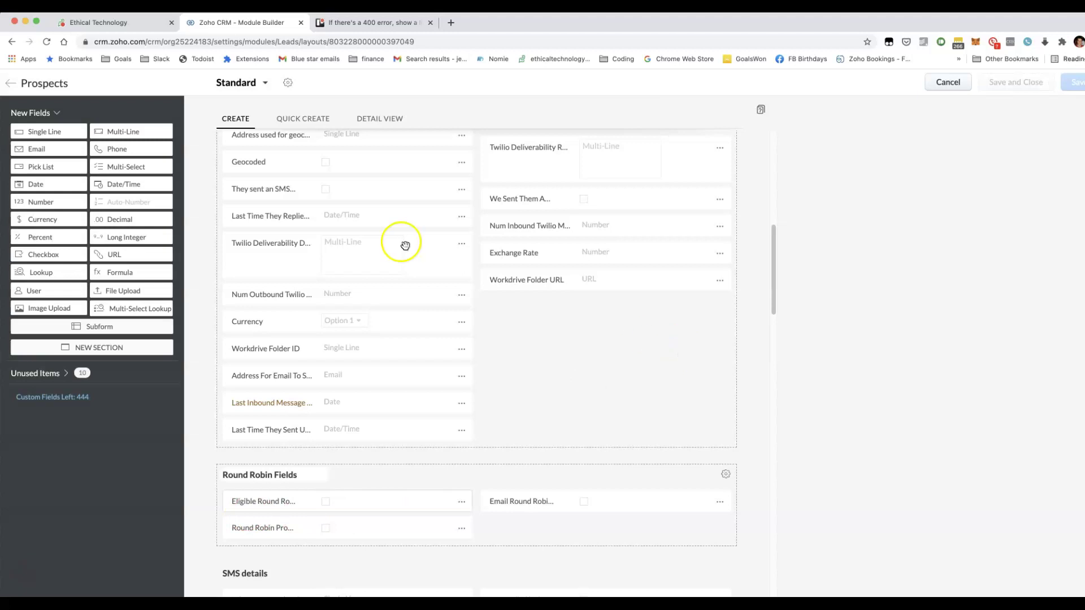
{"action": "left_click", "coordinate": [11, 85]}
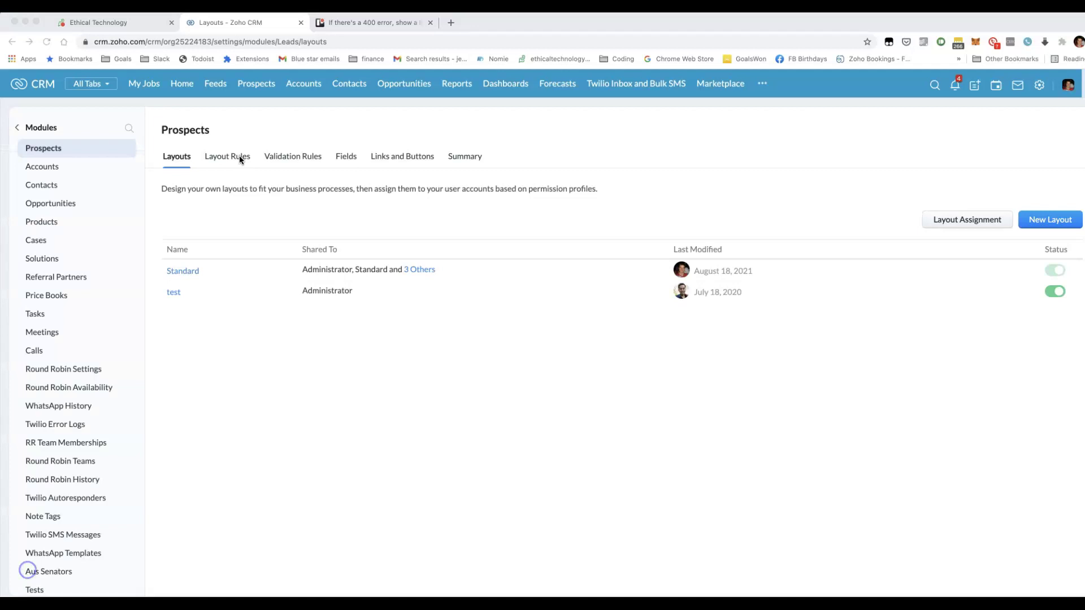
Show the Layout Rules tab for the Prospects module.
{"action": "left_click", "coordinate": [227, 157]}
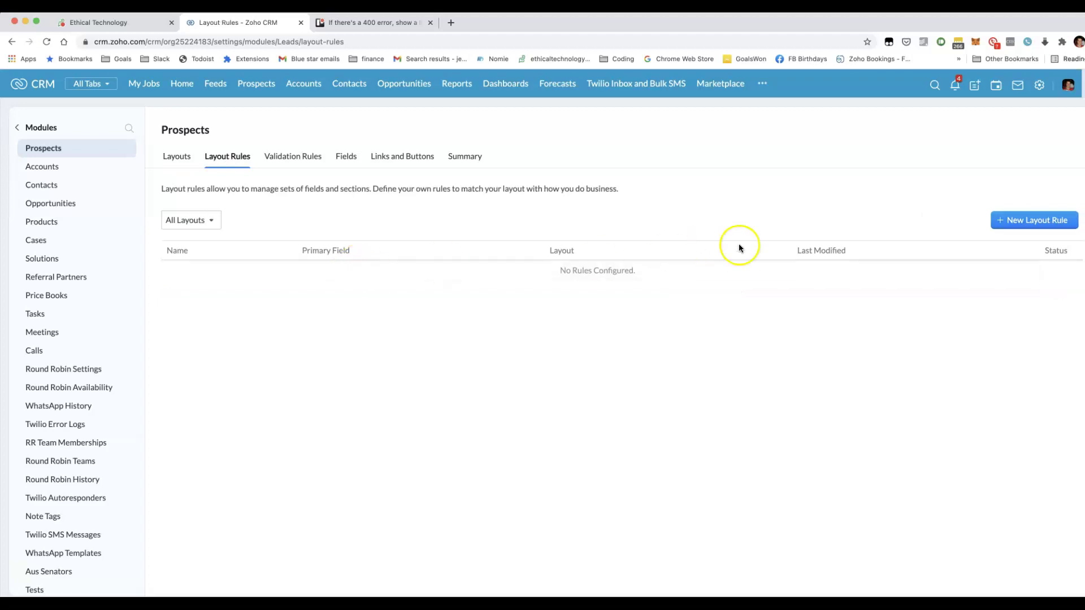
Start a new layout rule named 'Hide RR settings' on the Standard layout, controlled by Account.
{"action": "left_click", "coordinate": [1012, 220]}
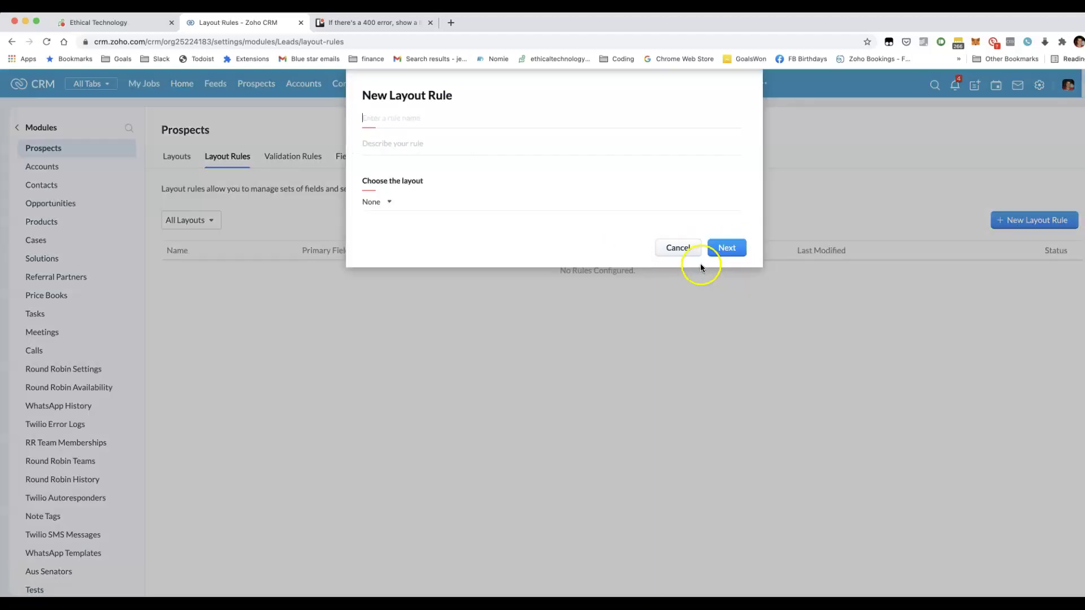
{"action": "left_click", "coordinate": [395, 121]}
{"action": "type", "text": "Hide RR settings"}
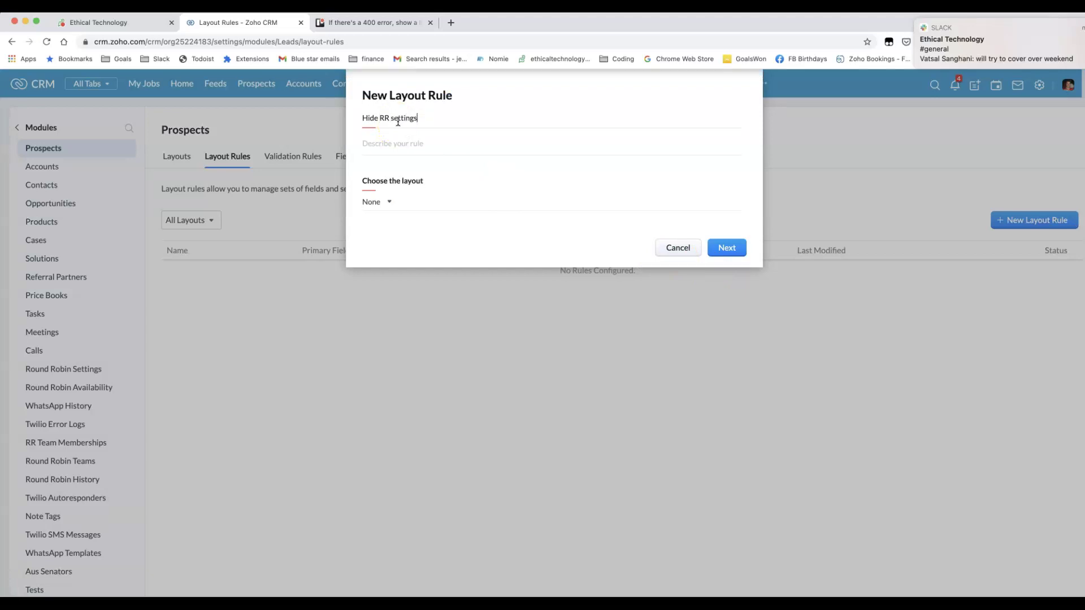
{"action": "left_click", "coordinate": [383, 202]}
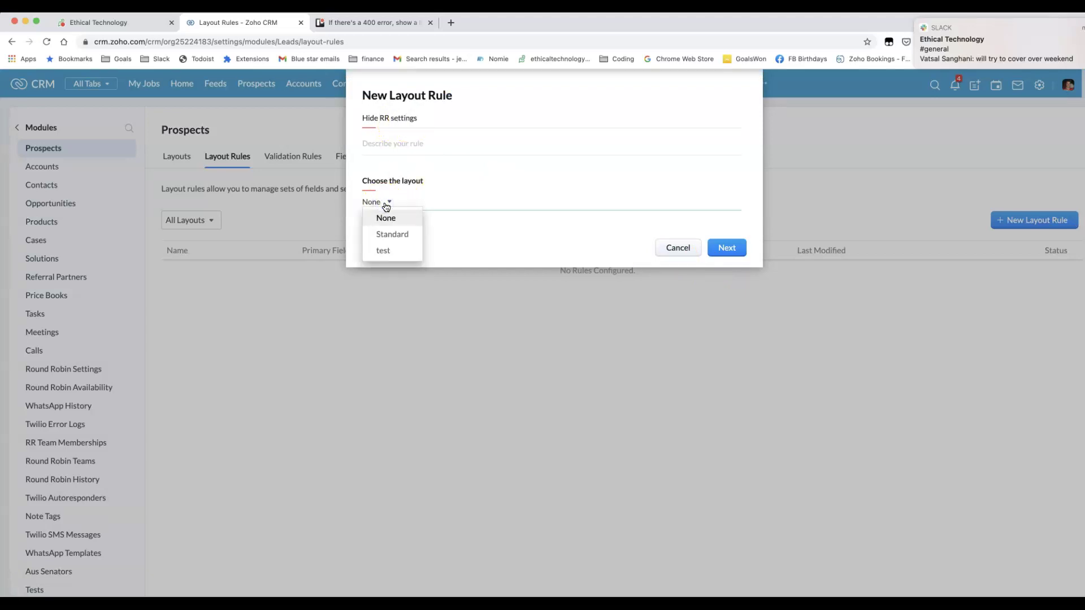
{"action": "left_click", "coordinate": [392, 234]}
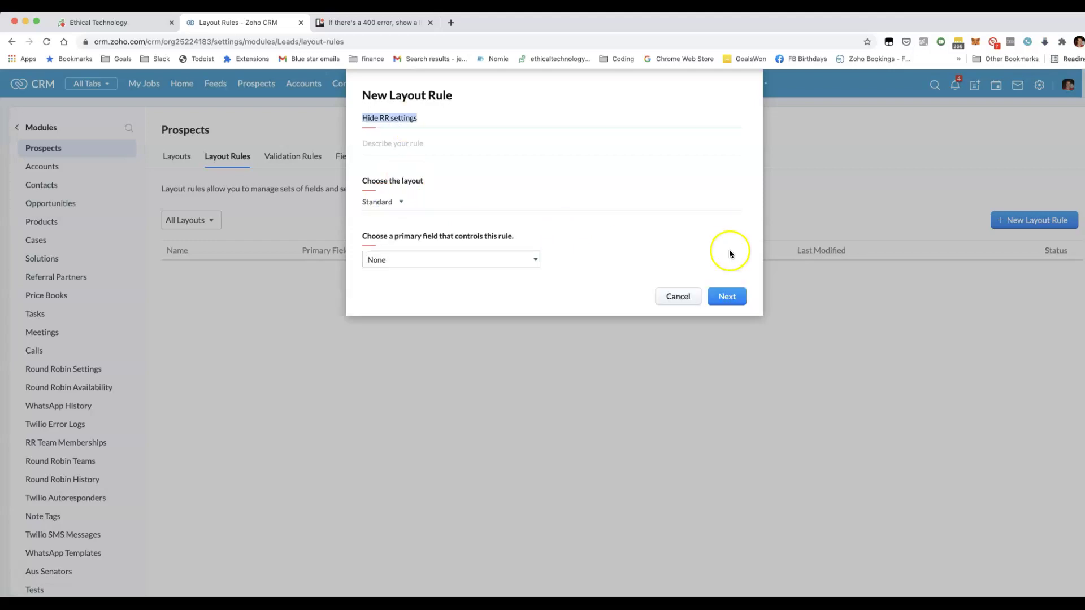
{"action": "left_click", "coordinate": [371, 258]}
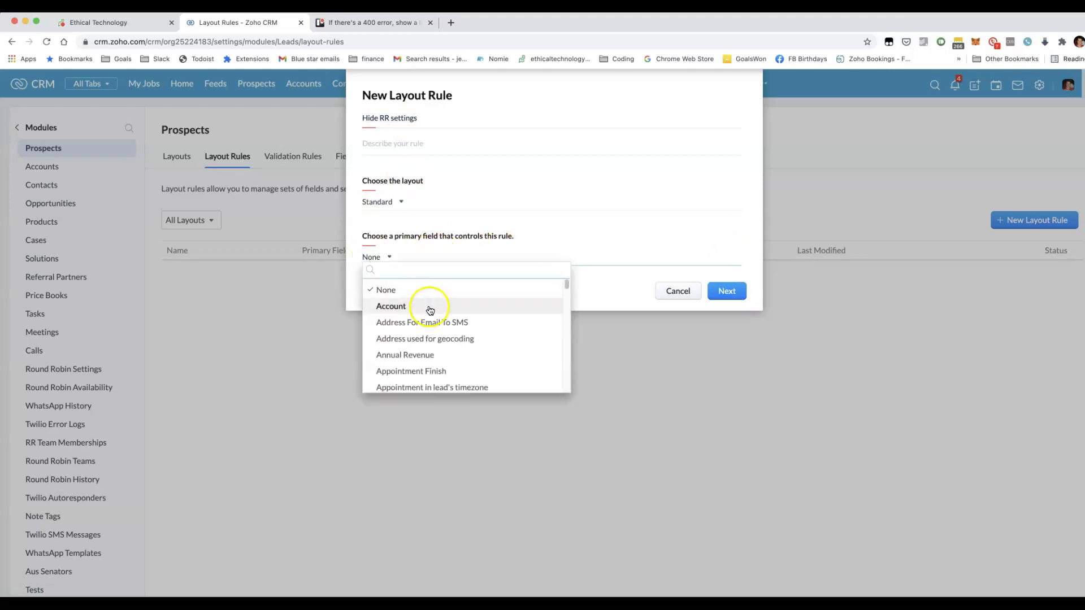
{"action": "left_click", "coordinate": [430, 308]}
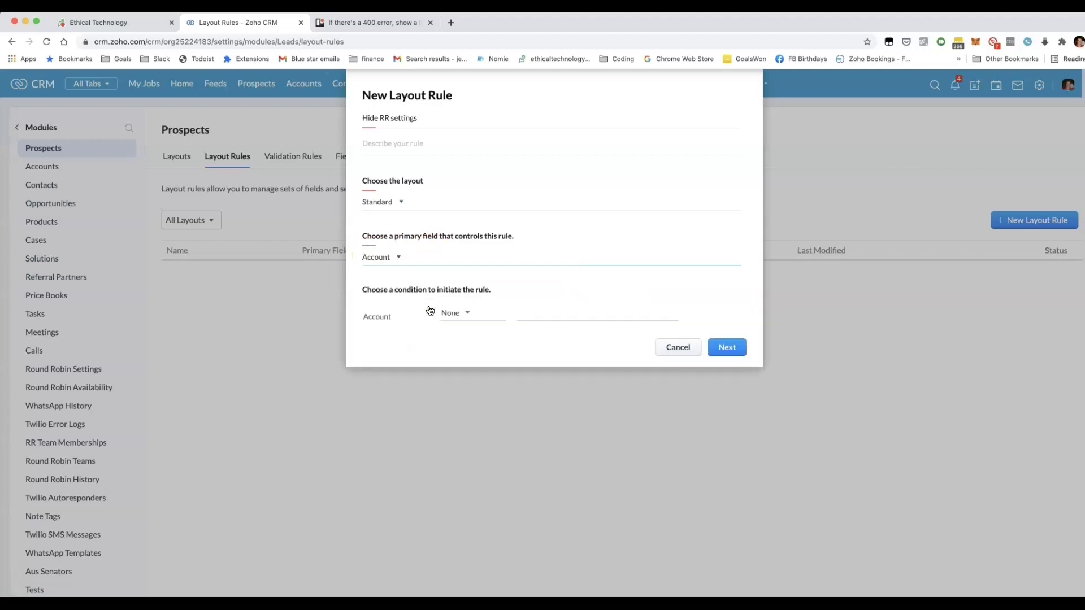
{"action": "left_click", "coordinate": [465, 315]}
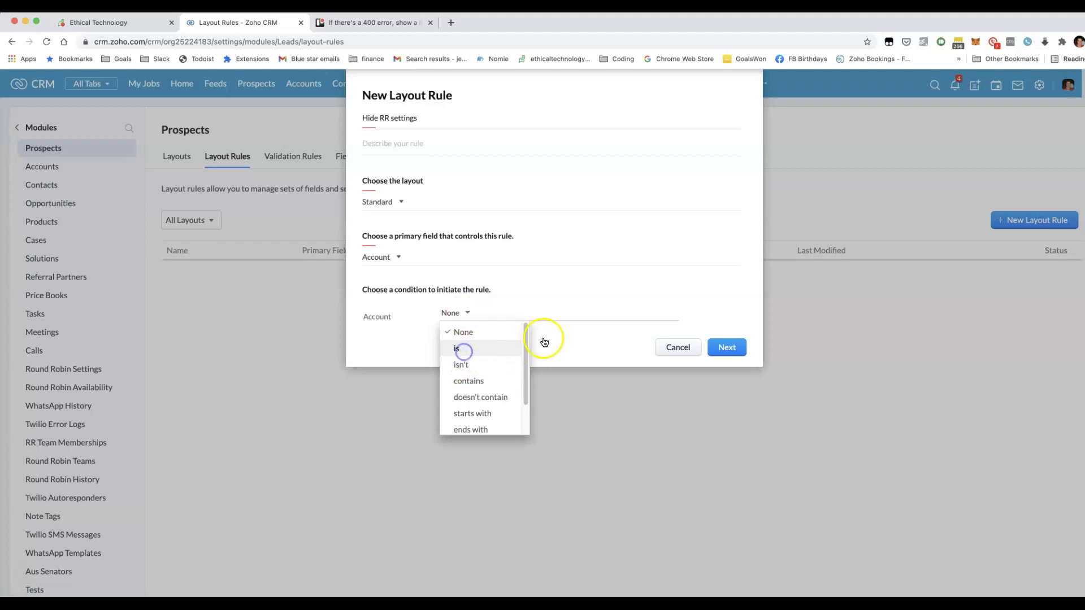
{"action": "left_click", "coordinate": [459, 349]}
{"action": "left_click", "coordinate": [569, 317]}
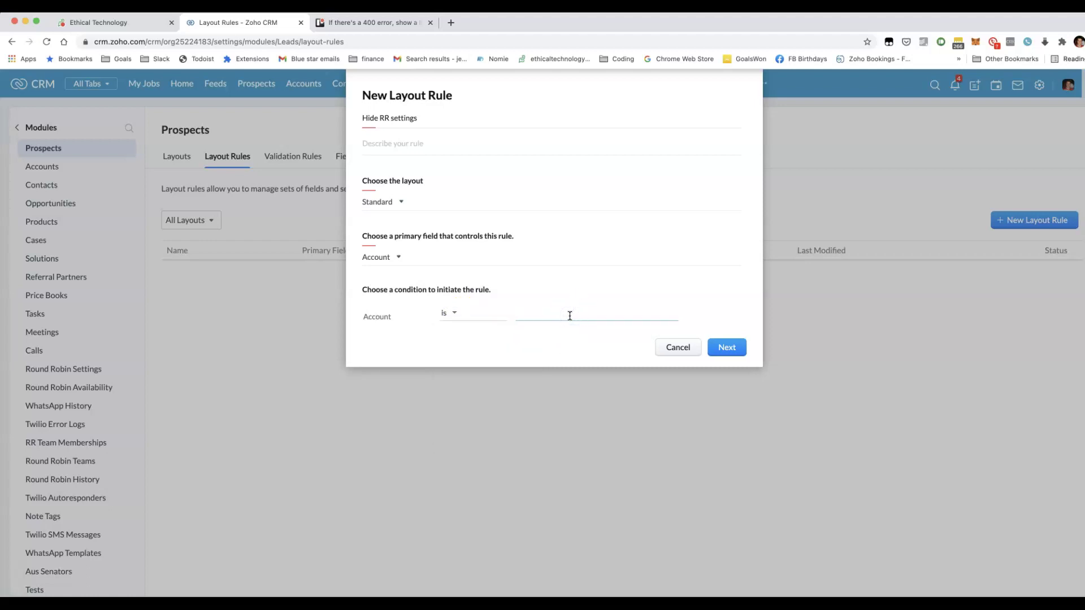
{"action": "type", "text": "7893457893457897895"}
{"action": "left_click", "coordinate": [729, 347]}
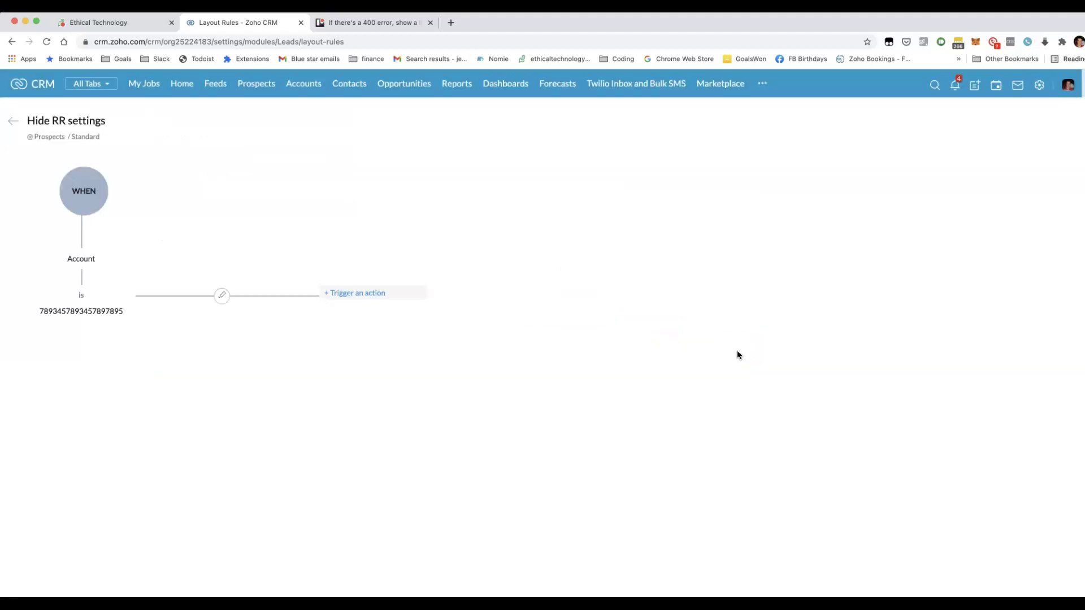
{"action": "left_click", "coordinate": [360, 293]}
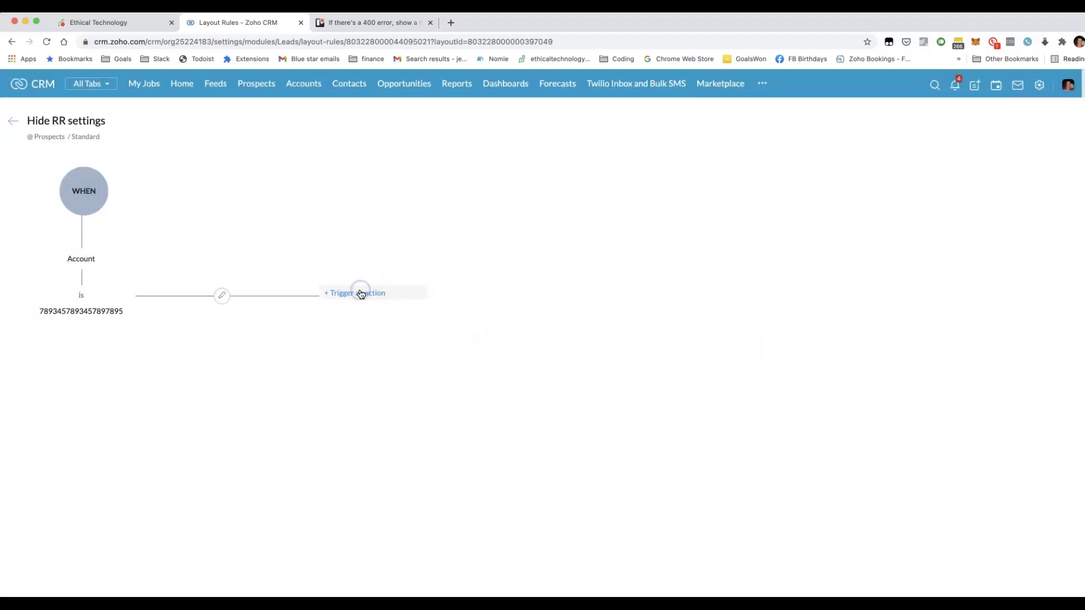
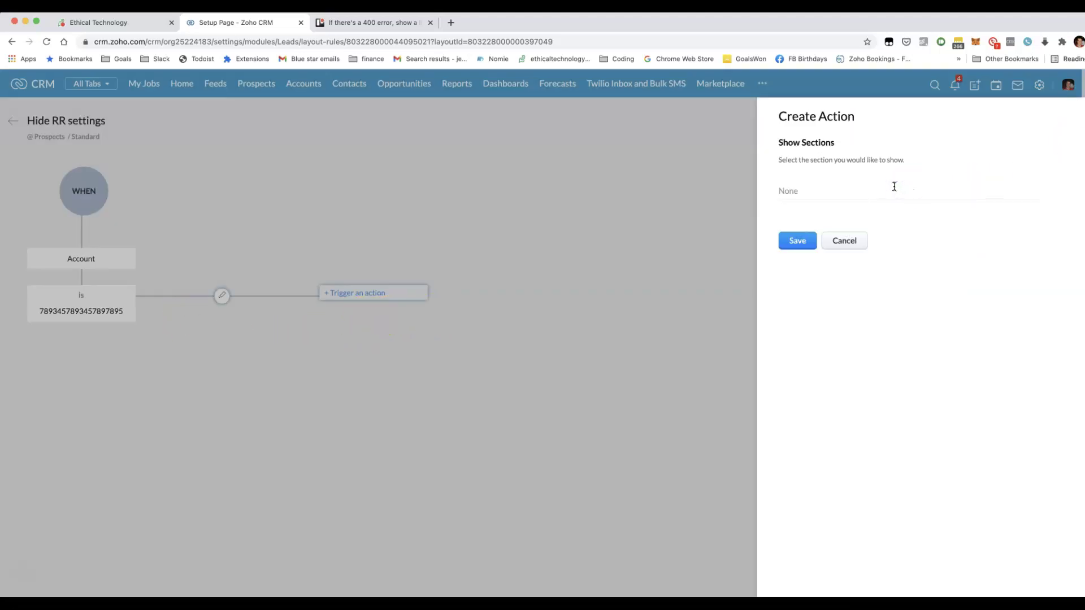
Choose Round Robin Fields under Show Sections and save the action to the Hide RR settings rule.
{"action": "left_click", "coordinate": [893, 187]}
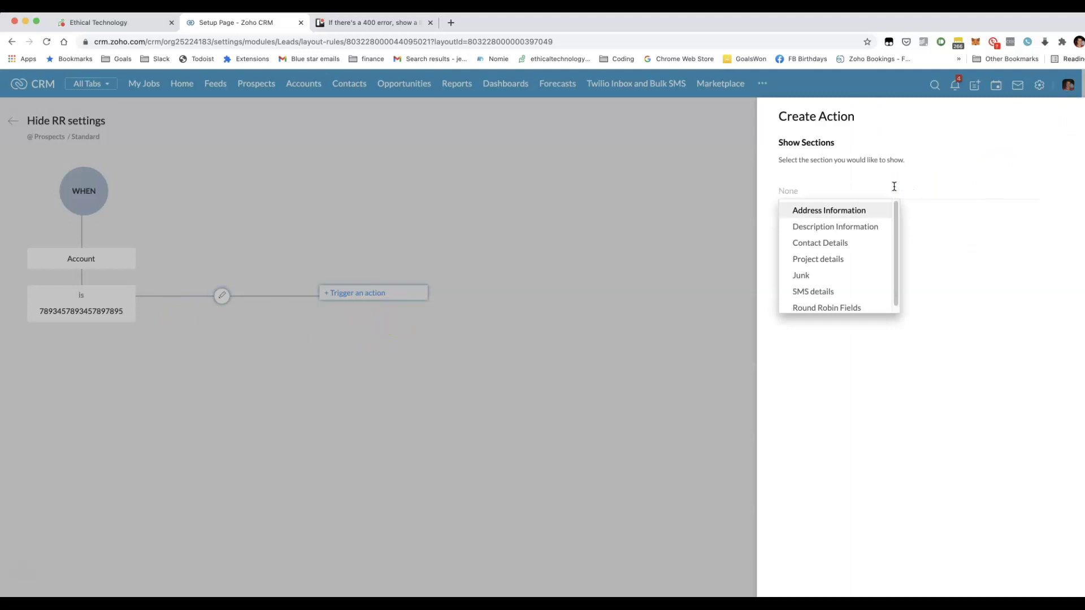
{"action": "left_click", "coordinate": [853, 306]}
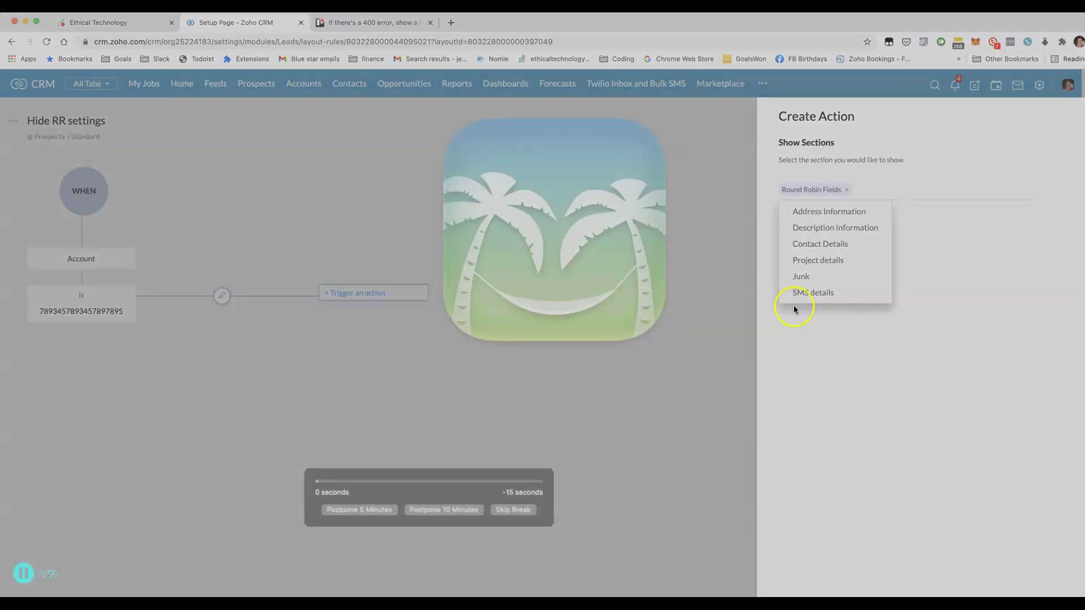
{"action": "left_click", "coordinate": [521, 508]}
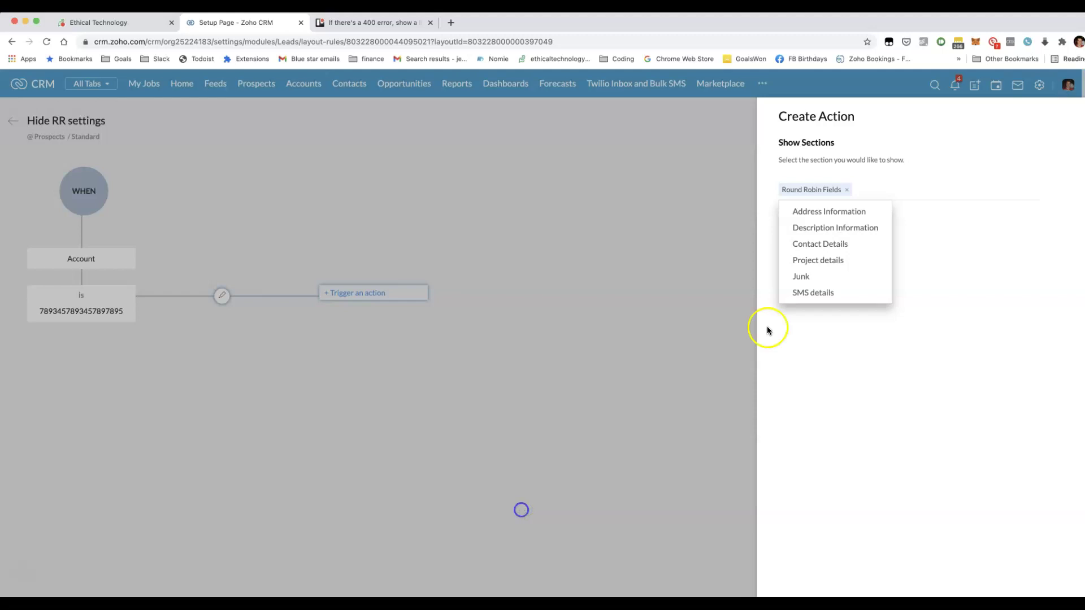
{"action": "left_click", "coordinate": [856, 357]}
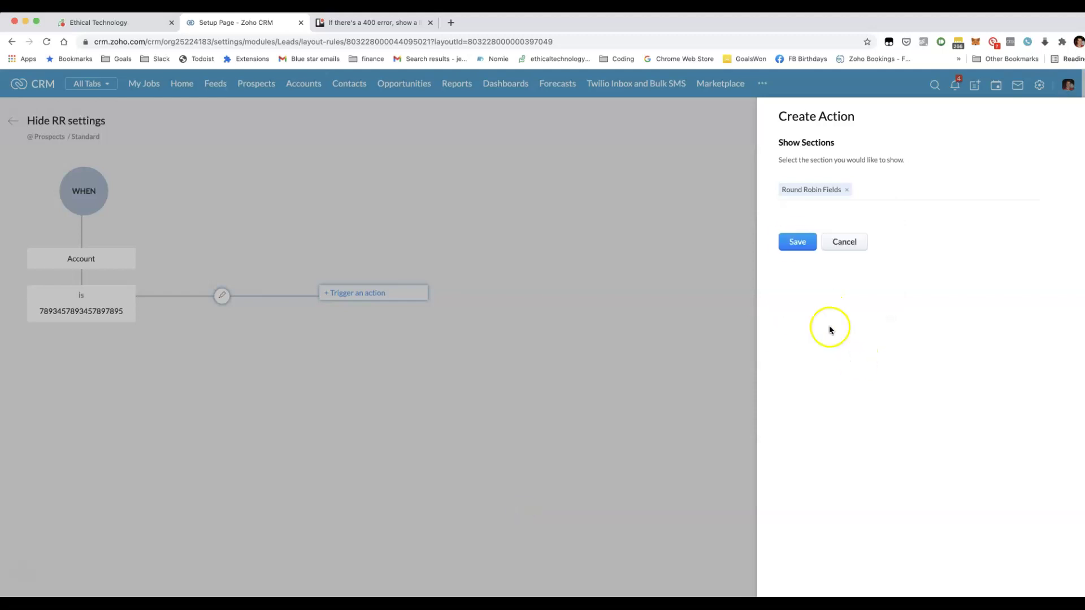
{"action": "left_click", "coordinate": [797, 243]}
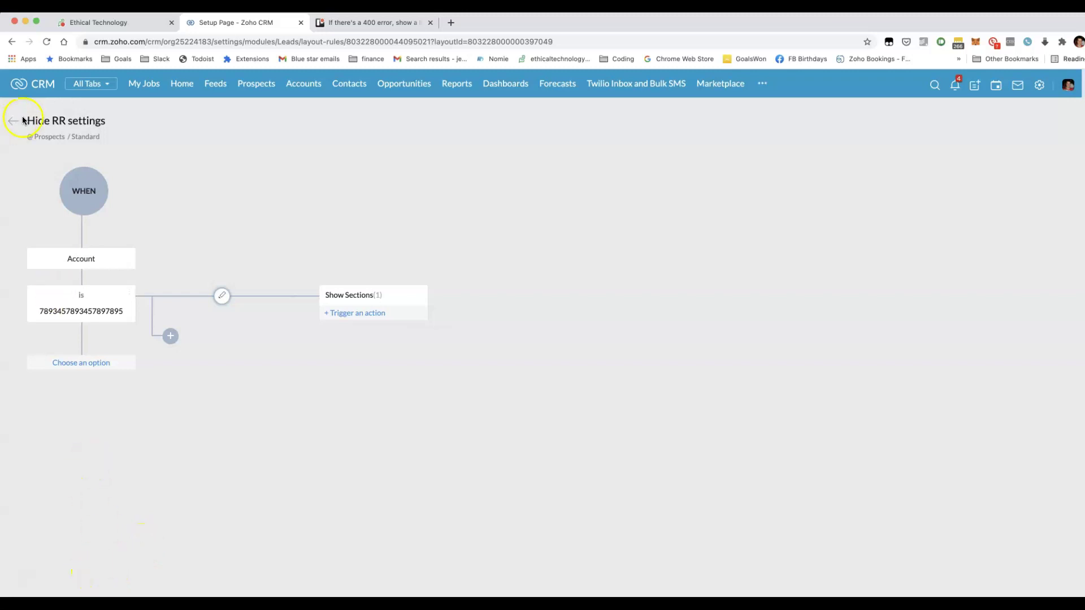
Go to the Prospects list of 2,712 records.
{"action": "left_click", "coordinate": [253, 83]}
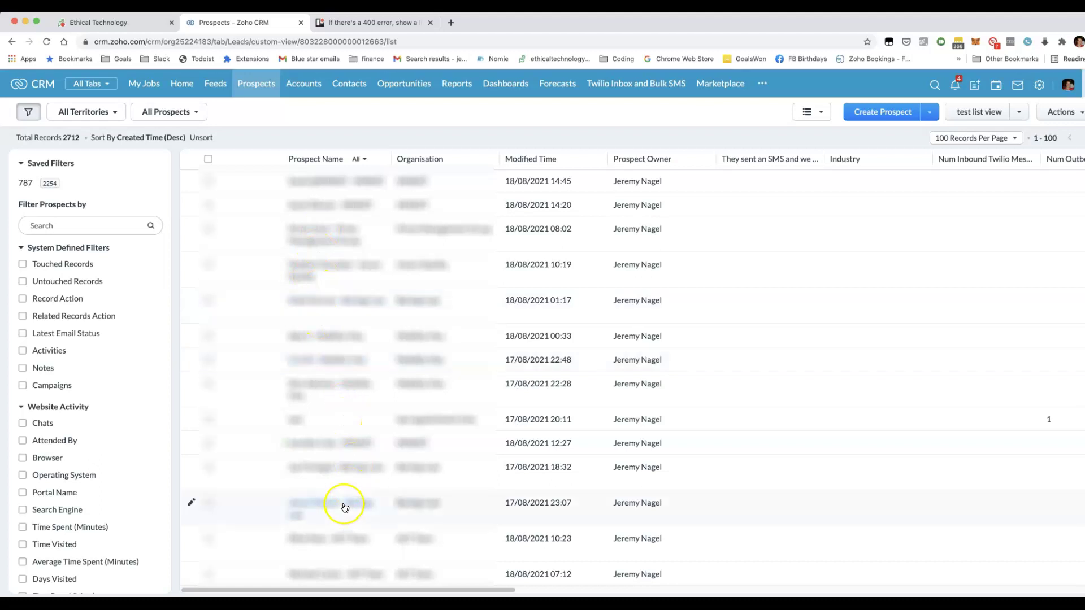
Open a prospect record and step through its 'round' matches to the Round Robin History entry.
{"action": "left_click", "coordinate": [344, 507]}
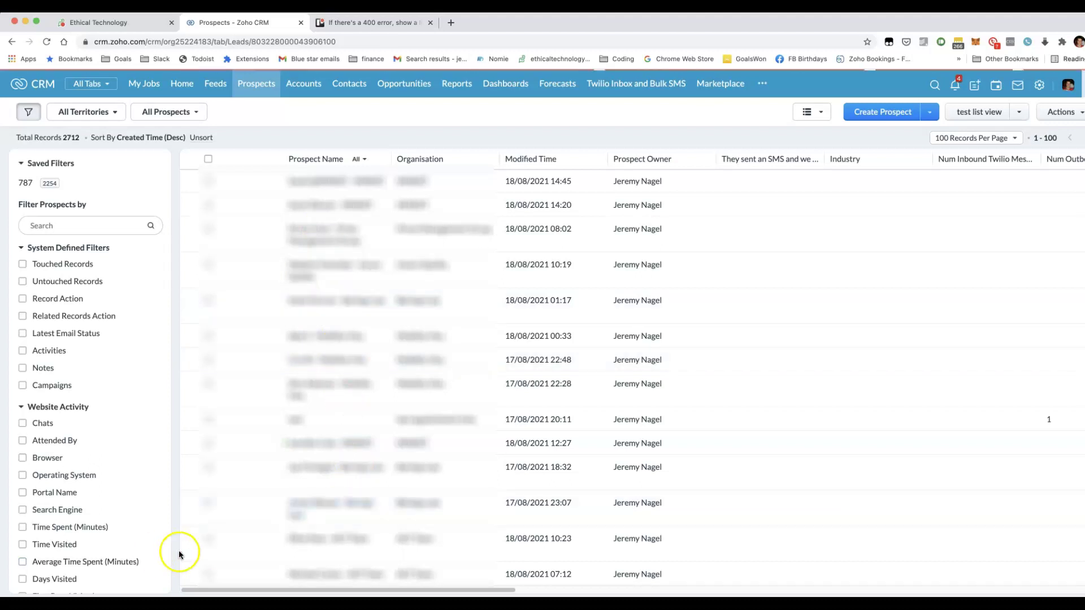
{"action": "key", "text": "ctrl+f"}
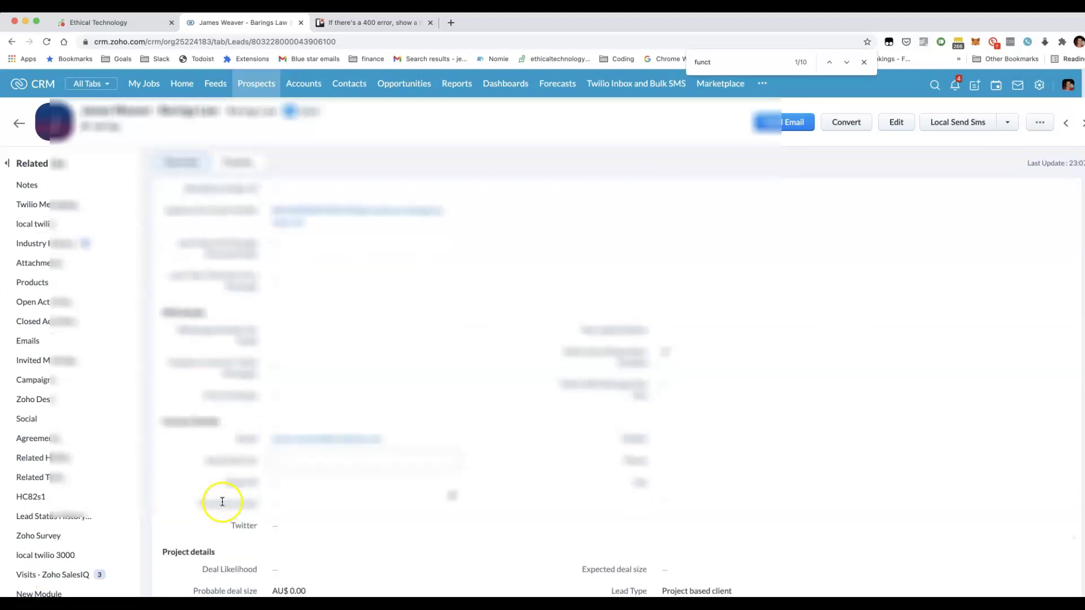
{"action": "type", "text": "round"}
{"action": "key", "text": "Return"}
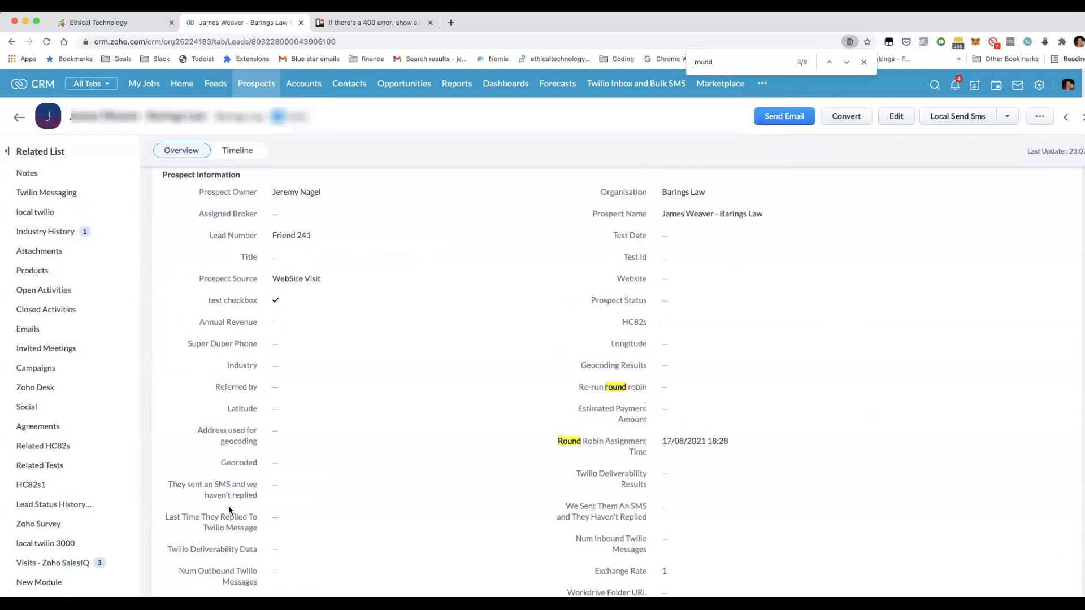
{"action": "key", "text": "Return"}
{"action": "key", "text": "Return"}
{"action": "key", "text": "Return"}
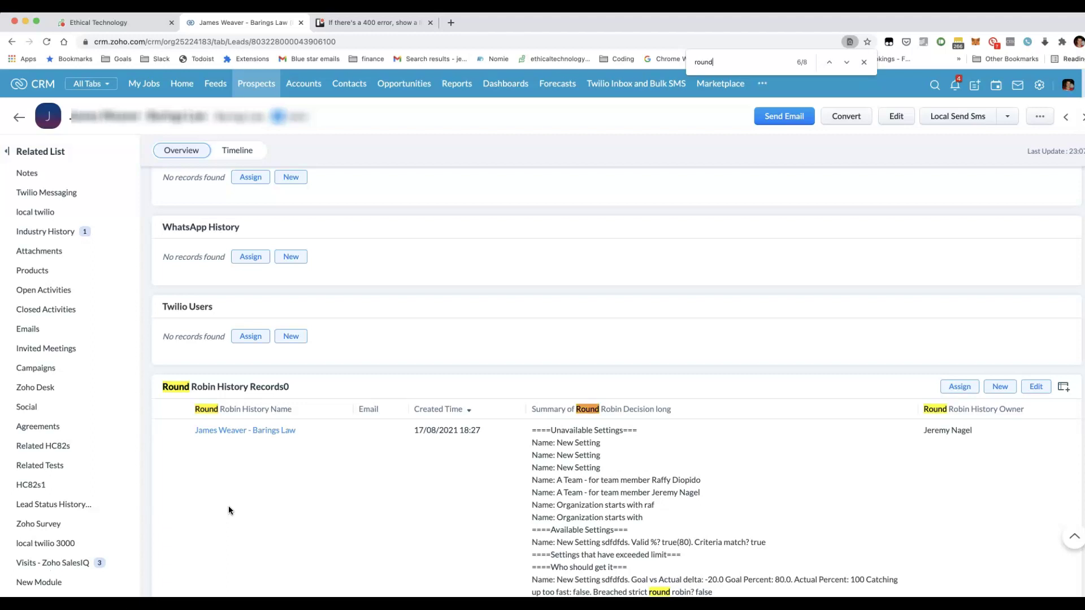
{"action": "key", "text": "Return"}
{"action": "key", "text": "Return"}
{"action": "key", "text": "Return"}
{"action": "key", "text": "Return"}
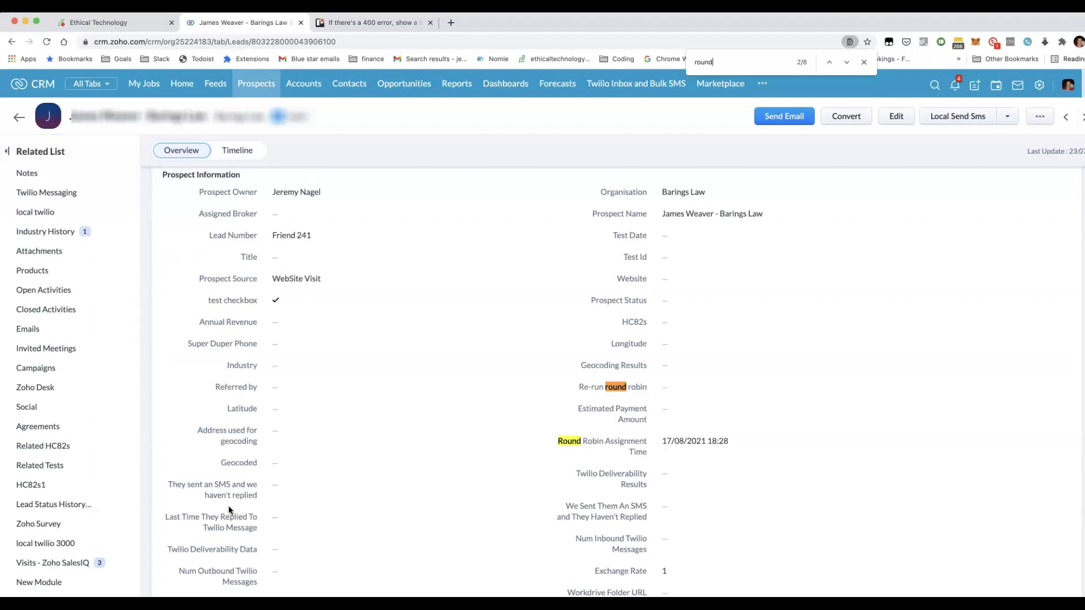